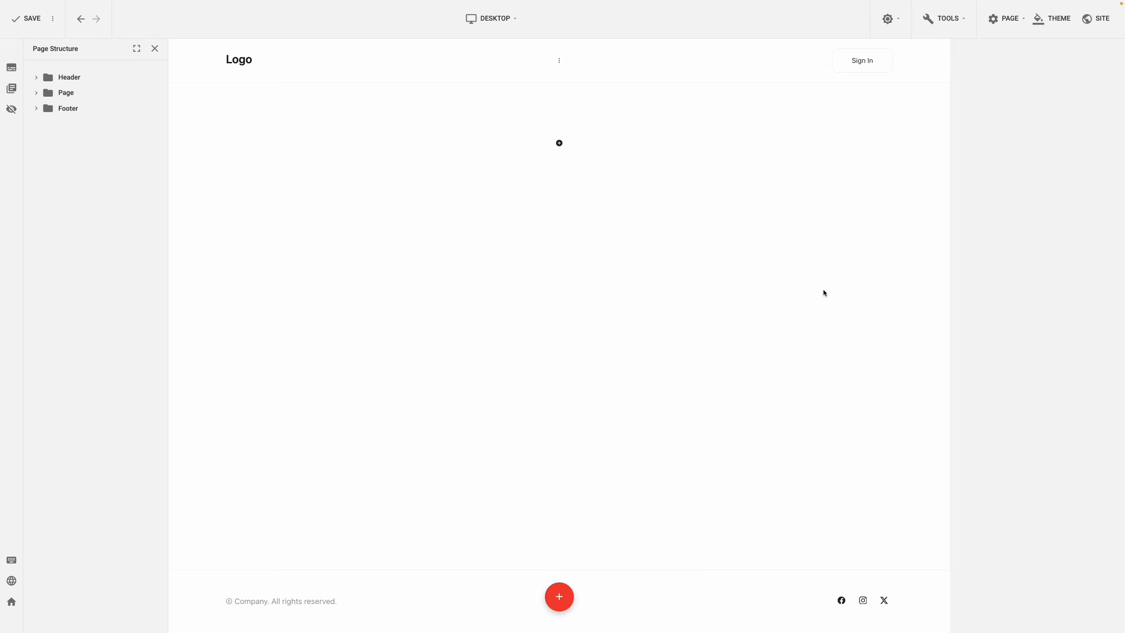
Step: Add a Comments Box plugin to the empty page column, searching the plugins for "Comments"
{"action": "right_click", "coordinate": [647, 147]}
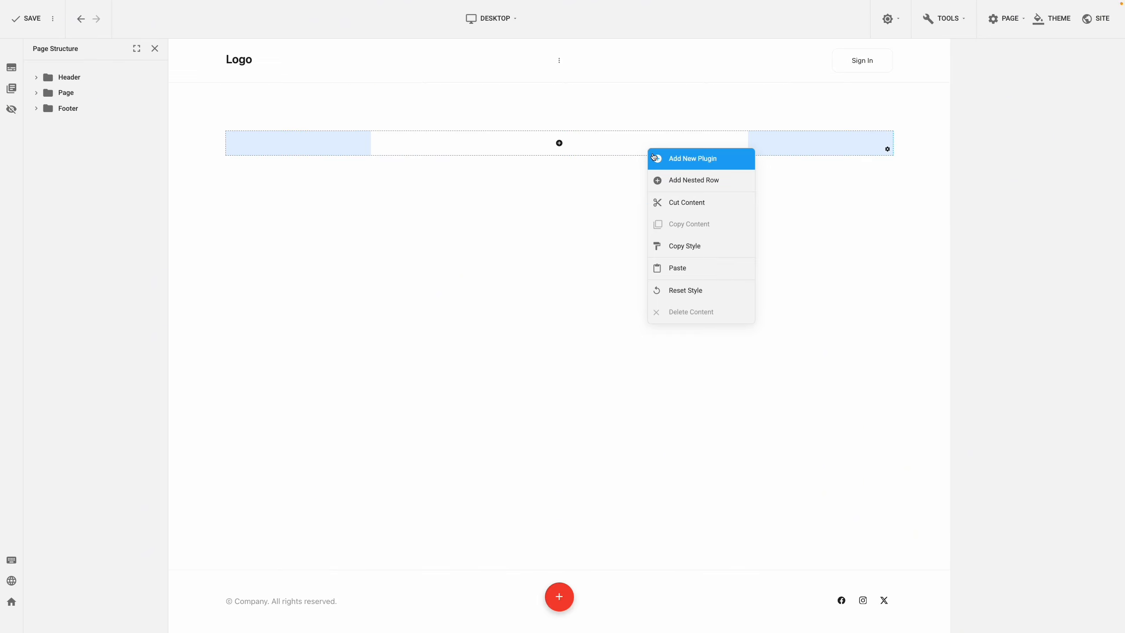
{"action": "left_click", "coordinate": [655, 157]}
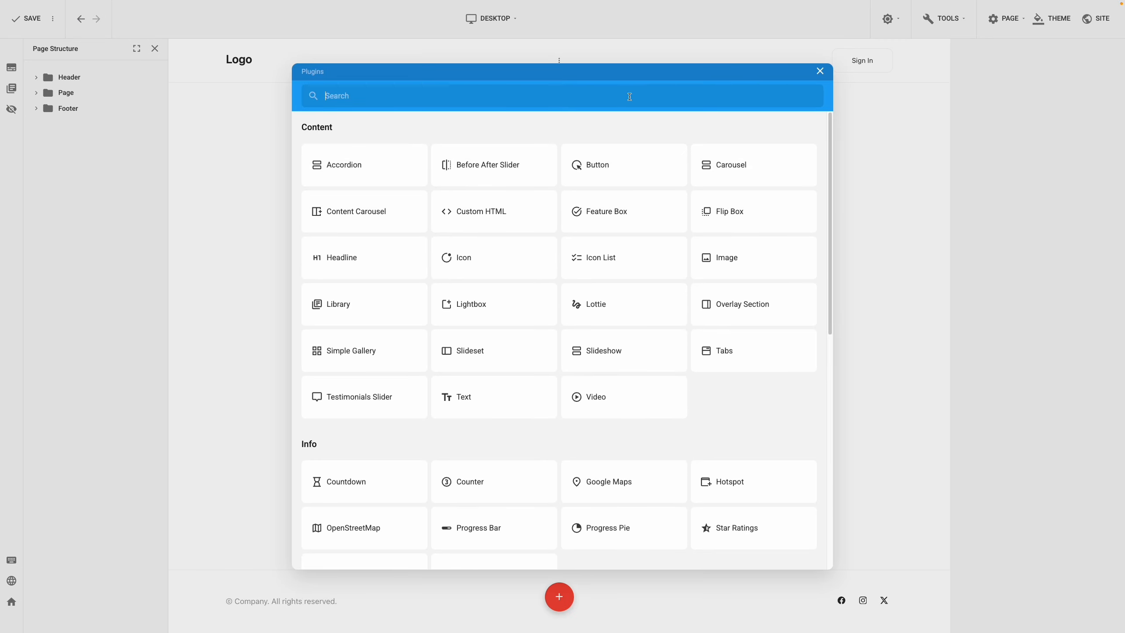
{"action": "type", "text": "Comments"}
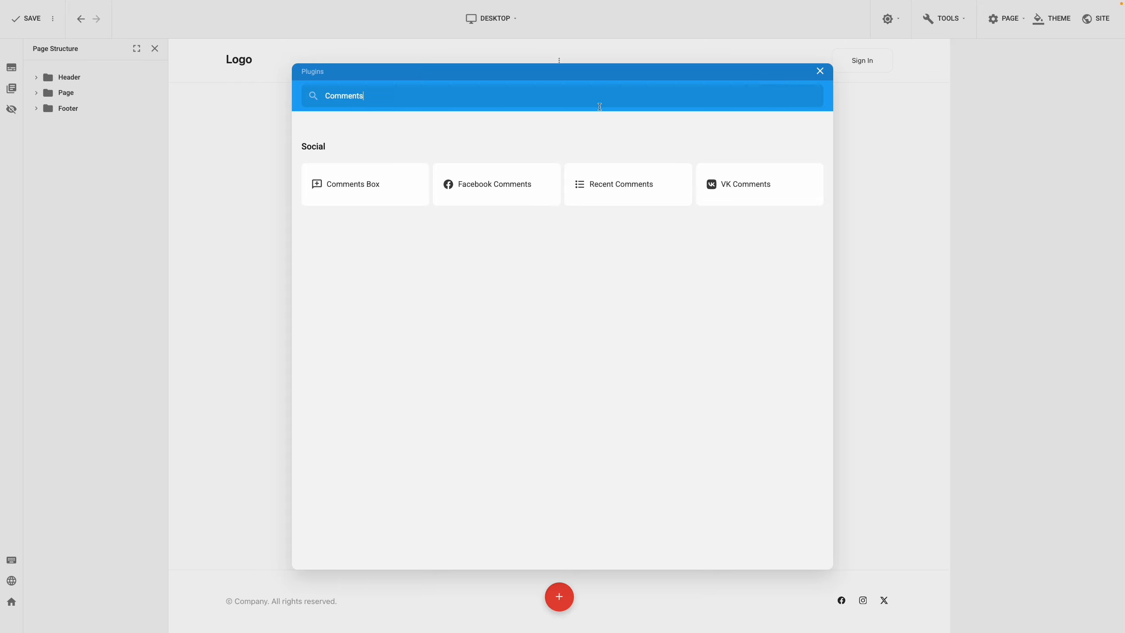
{"action": "left_click", "coordinate": [393, 184]}
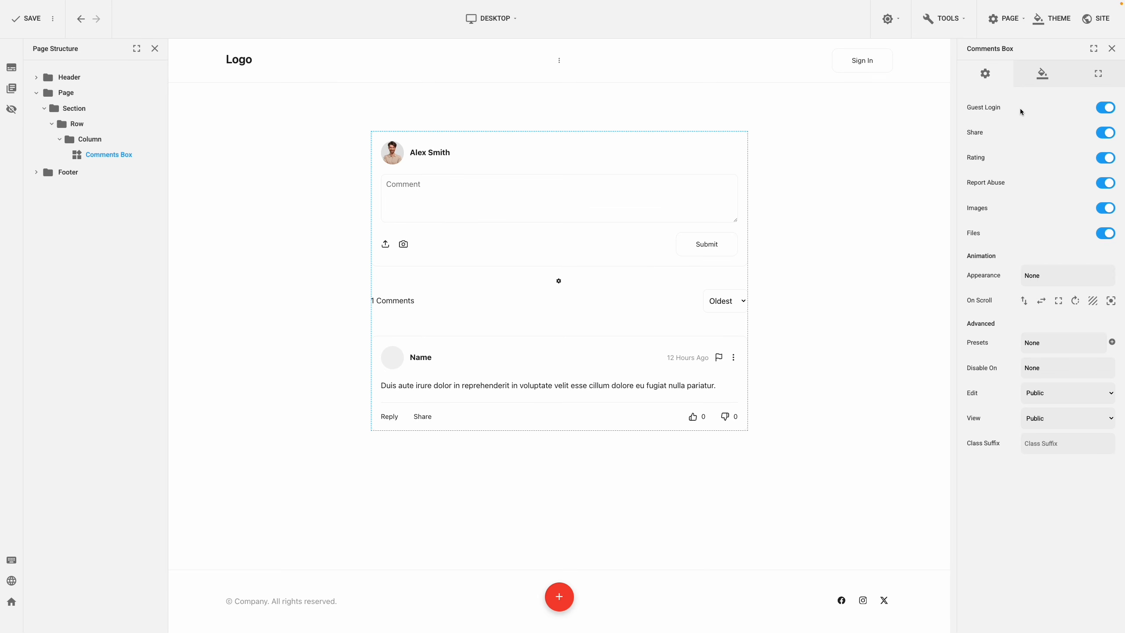
Step: Look through the Comments Box's general settings and design elements, and set its border width to 0
{"action": "left_click_drag", "start_coordinate": [1004, 107], "coordinate": [968, 107]}
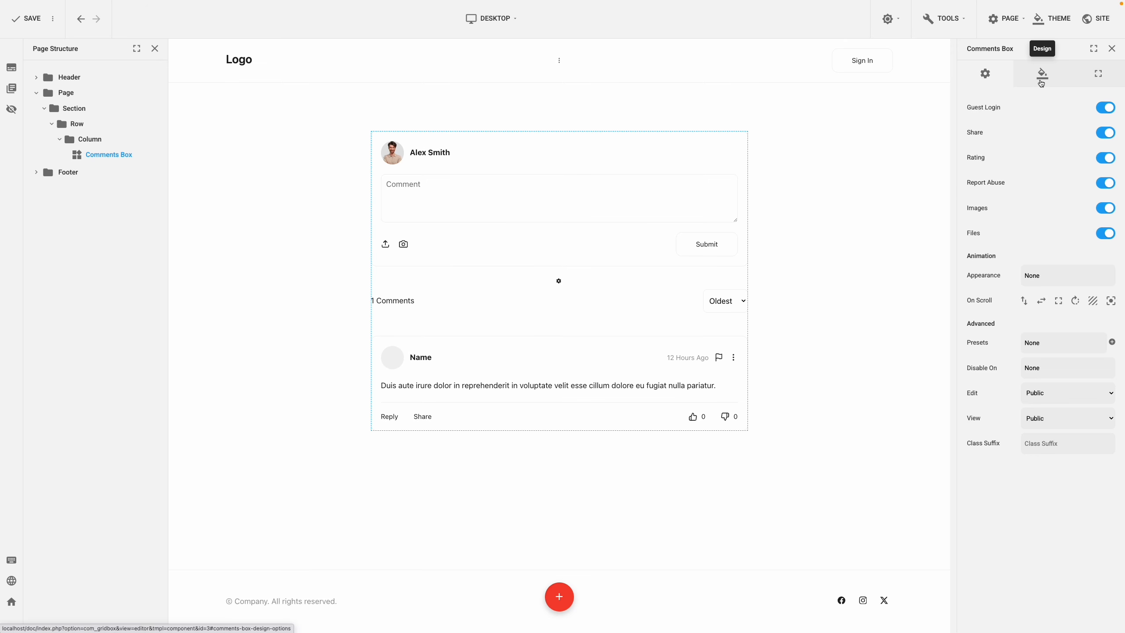
{"action": "left_click", "coordinate": [1042, 84]}
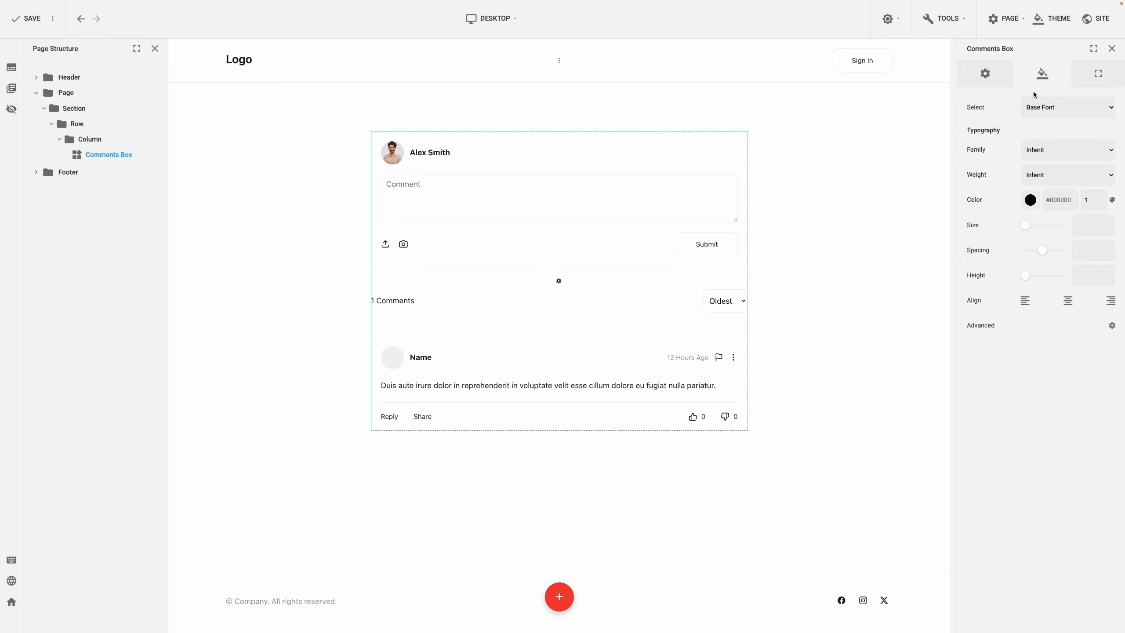
{"action": "left_click", "coordinate": [1061, 108]}
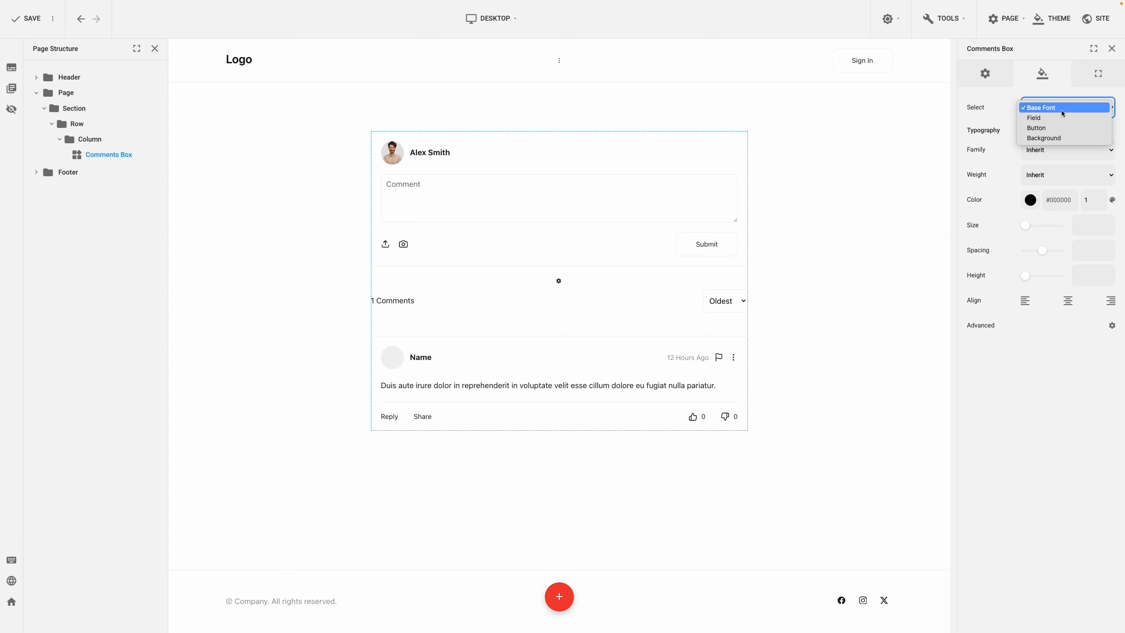
{"action": "left_click", "coordinate": [1062, 108]}
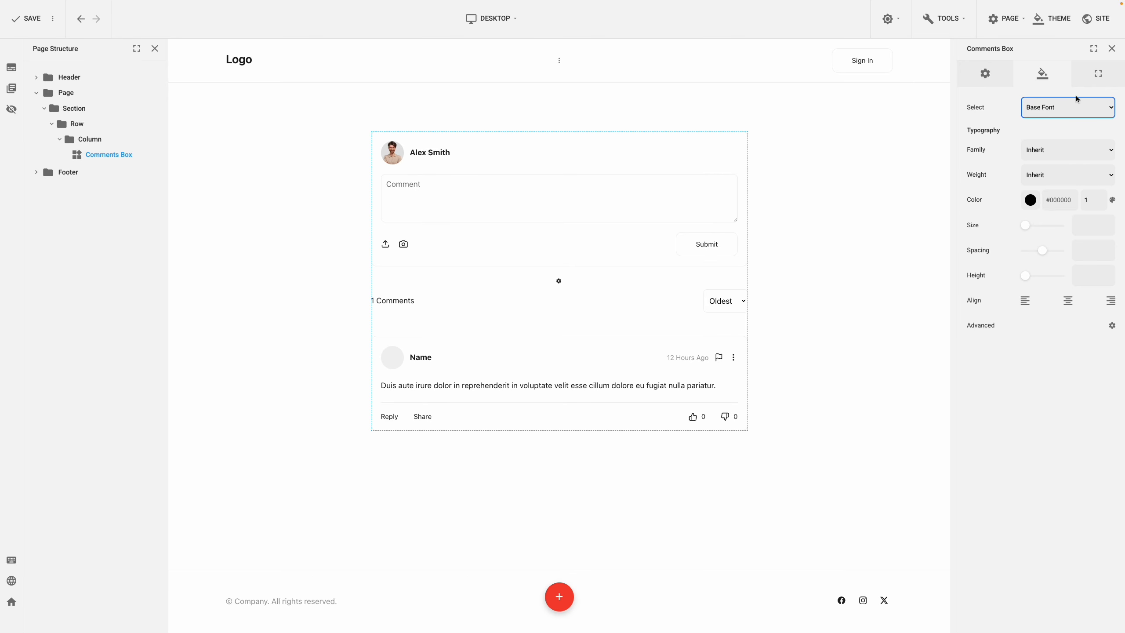
{"action": "left_click", "coordinate": [1091, 81]}
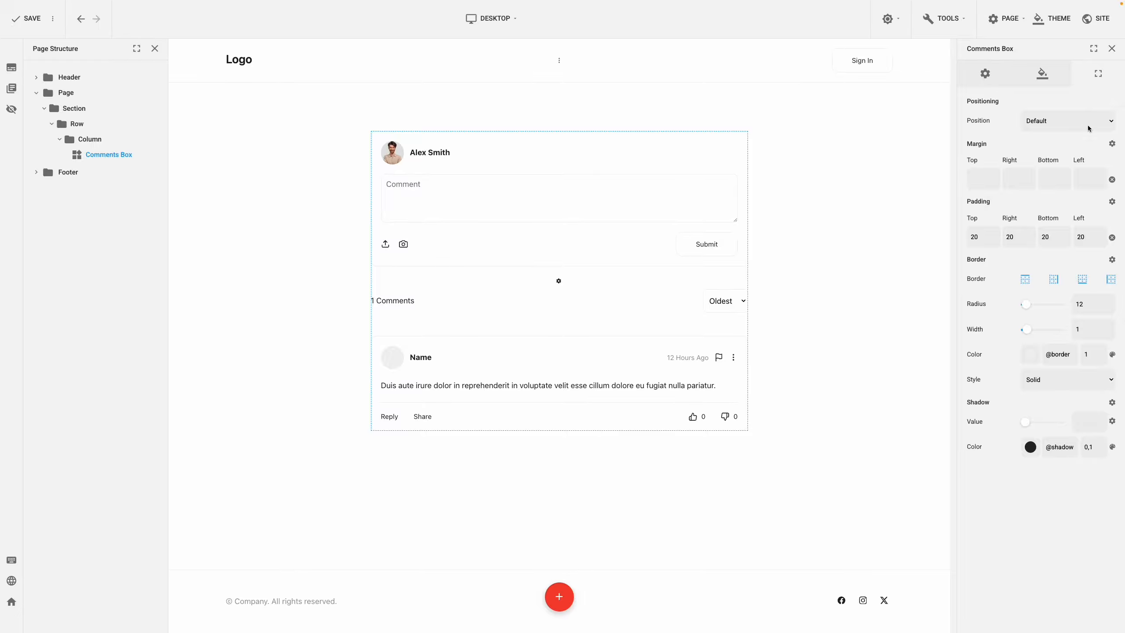
{"action": "left_click", "coordinate": [1088, 328]}
{"action": "type", "text": "0"}
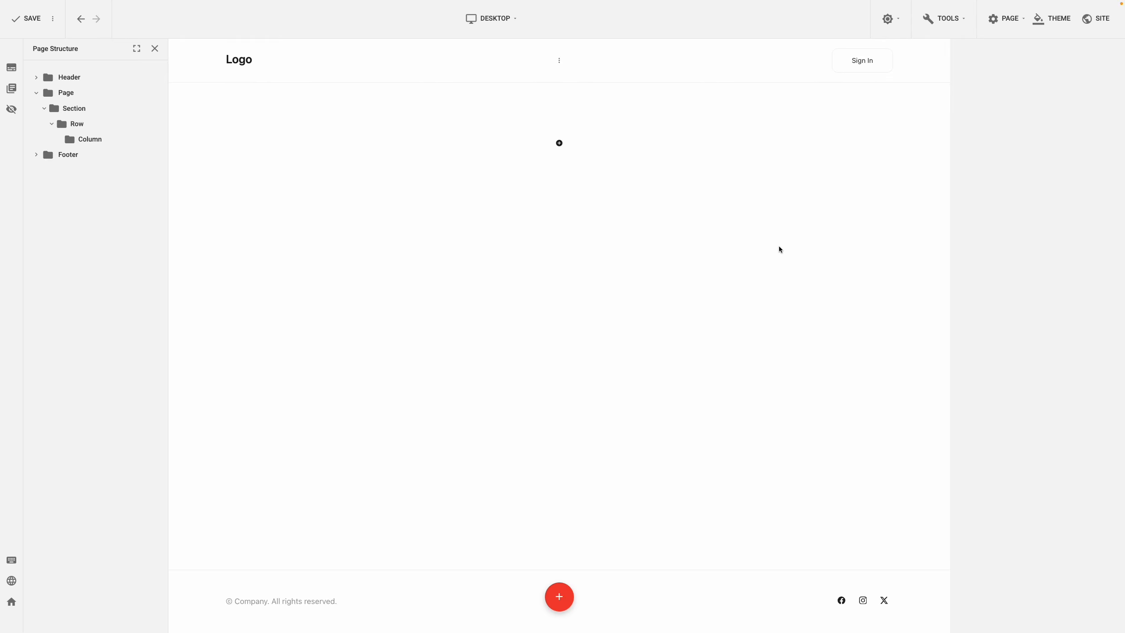
Step: Add a Reviews plugin to the empty column, searching the plugins for "Reviews"
{"action": "right_click", "coordinate": [620, 147]}
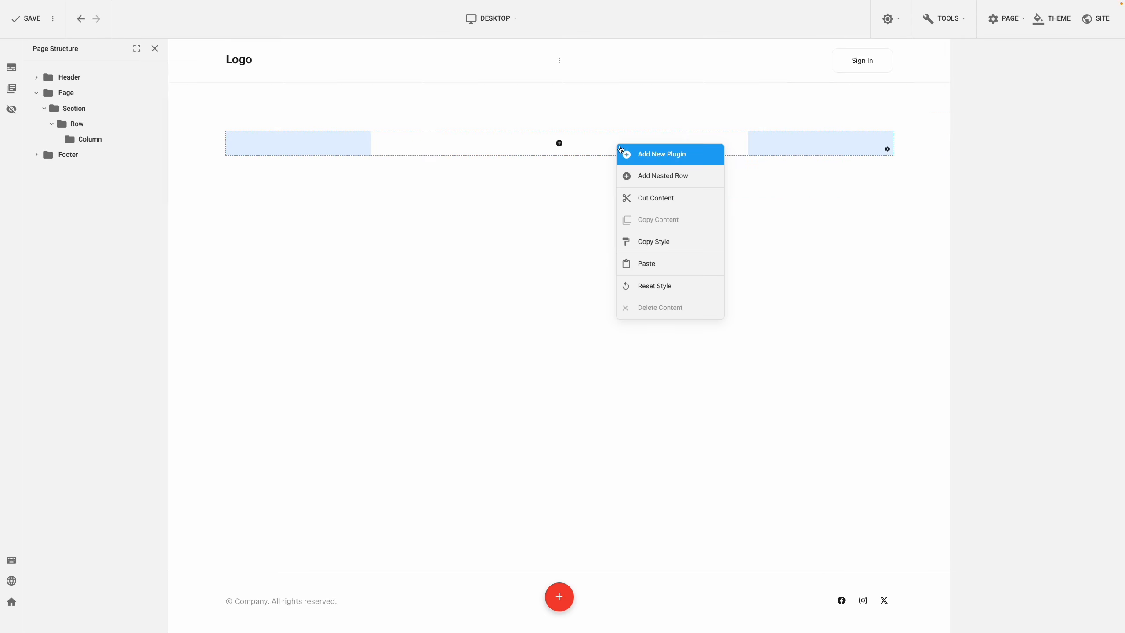
{"action": "left_click", "coordinate": [623, 151]}
{"action": "type", "text": "Reviews"}
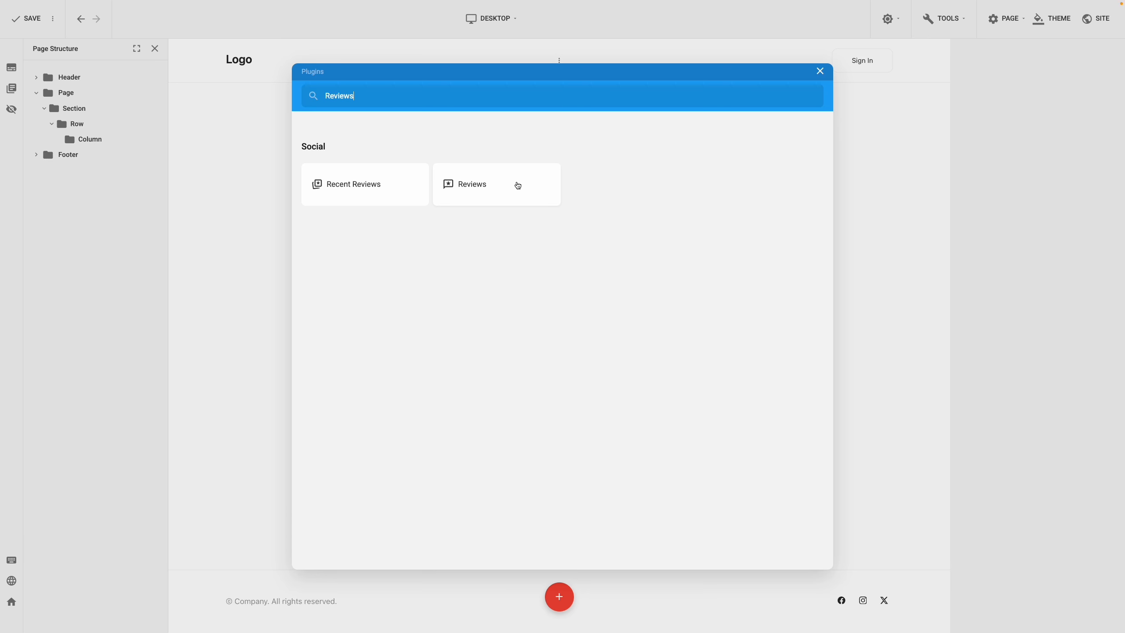
{"action": "left_click", "coordinate": [518, 186]}
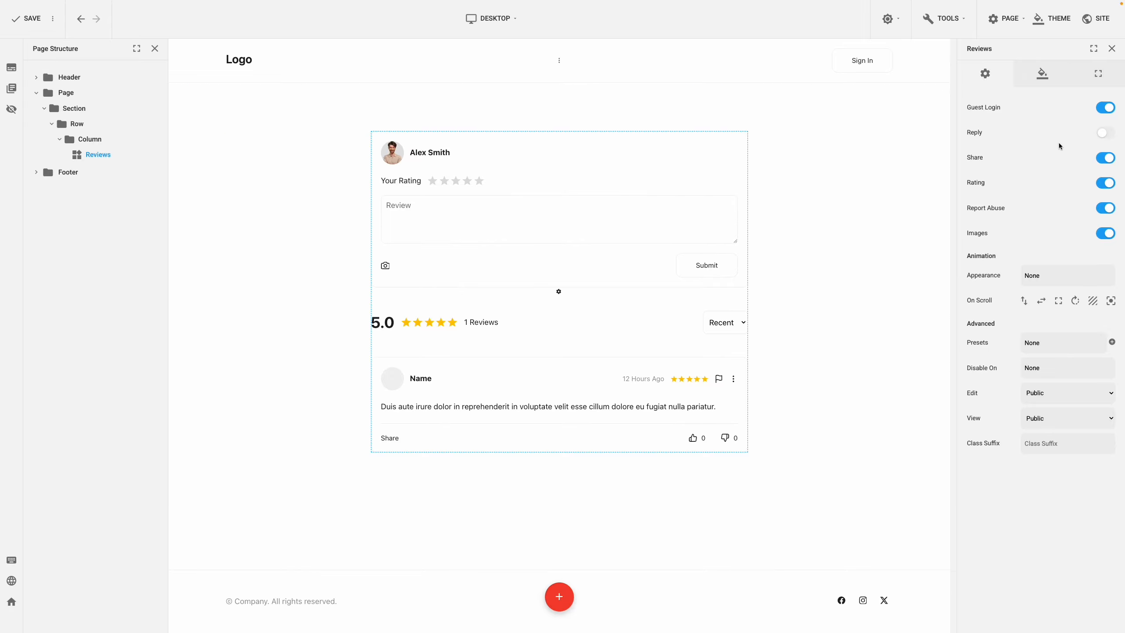
Step: Switch the Reviews plugin's Reply option on and back off, and look through its design elements and layout options
{"action": "left_click", "coordinate": [1104, 135]}
{"action": "left_click", "coordinate": [1105, 135]}
{"action": "left_click", "coordinate": [1042, 74]}
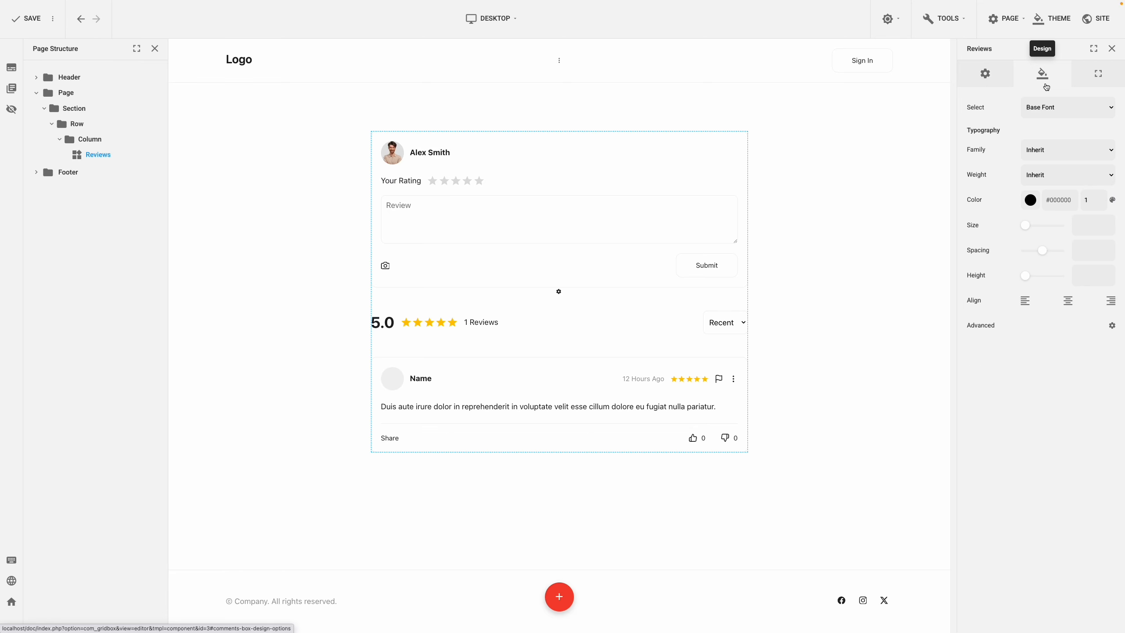
{"action": "left_click", "coordinate": [1058, 107]}
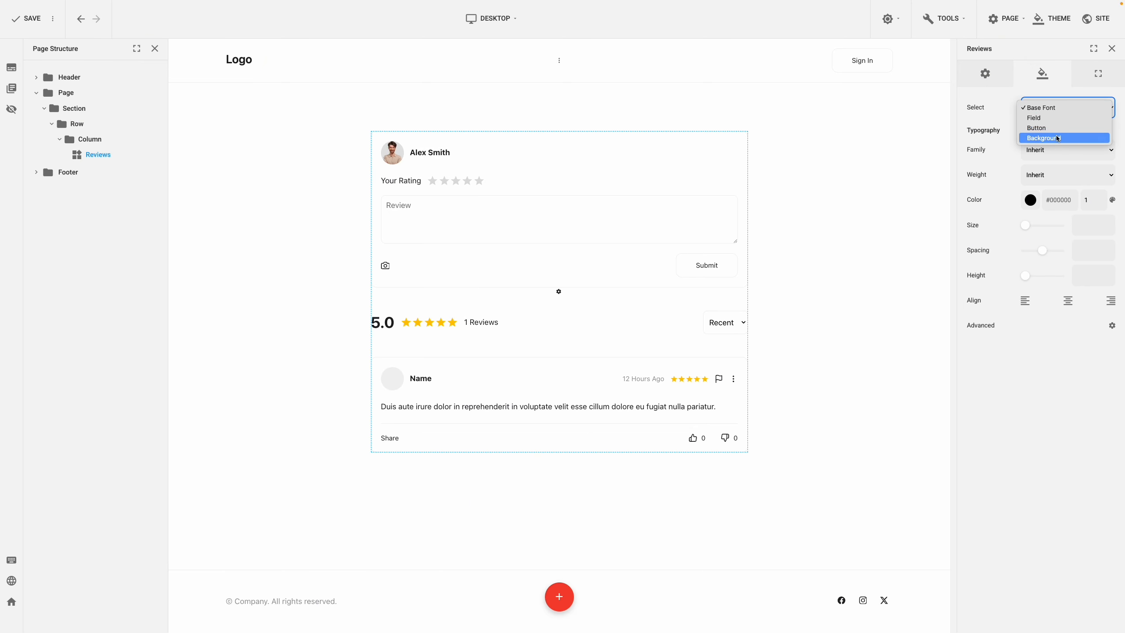
{"action": "left_click", "coordinate": [1054, 109]}
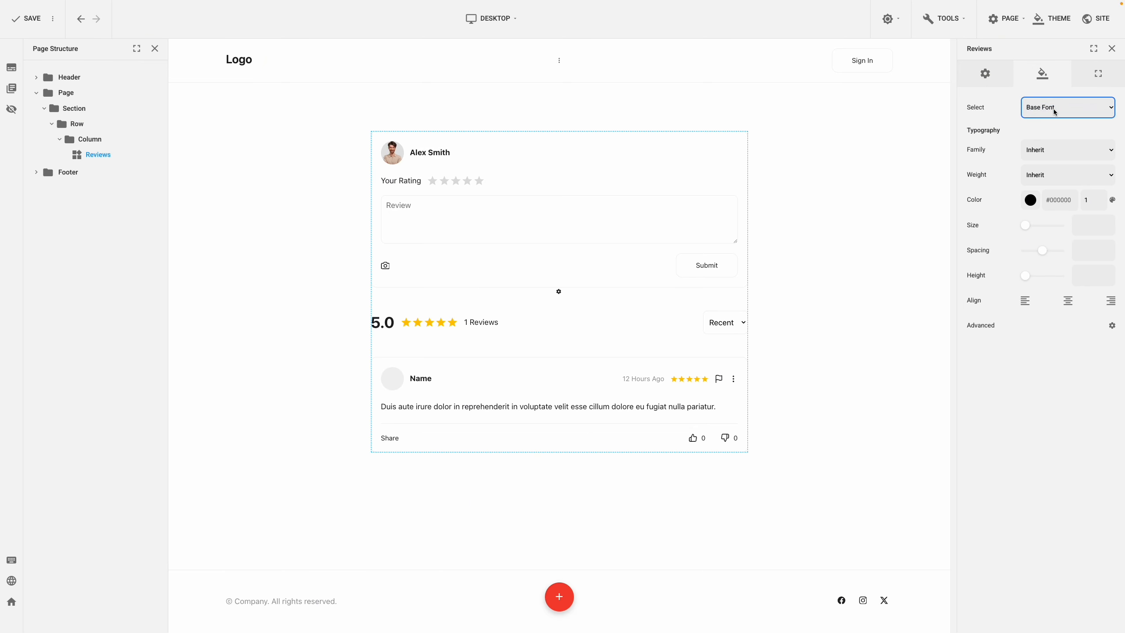
{"action": "left_click", "coordinate": [1098, 76]}
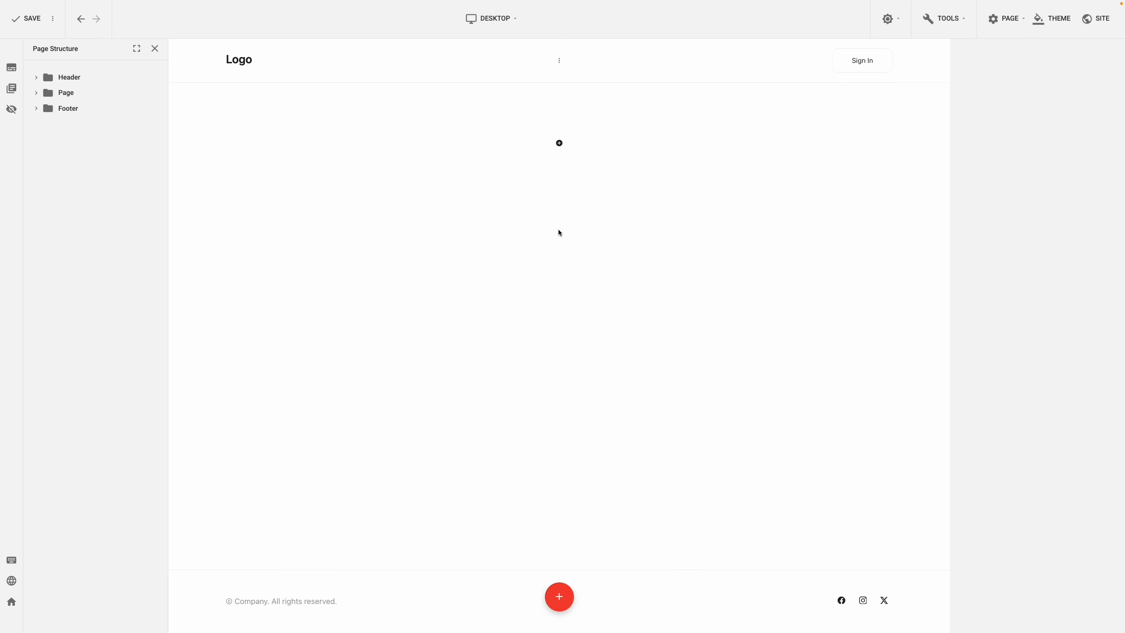
Step: Add a Recent Reviews plugin to the empty column, searching for "Recent", and sort its reviews by Popular
{"action": "left_click", "coordinate": [584, 152]}
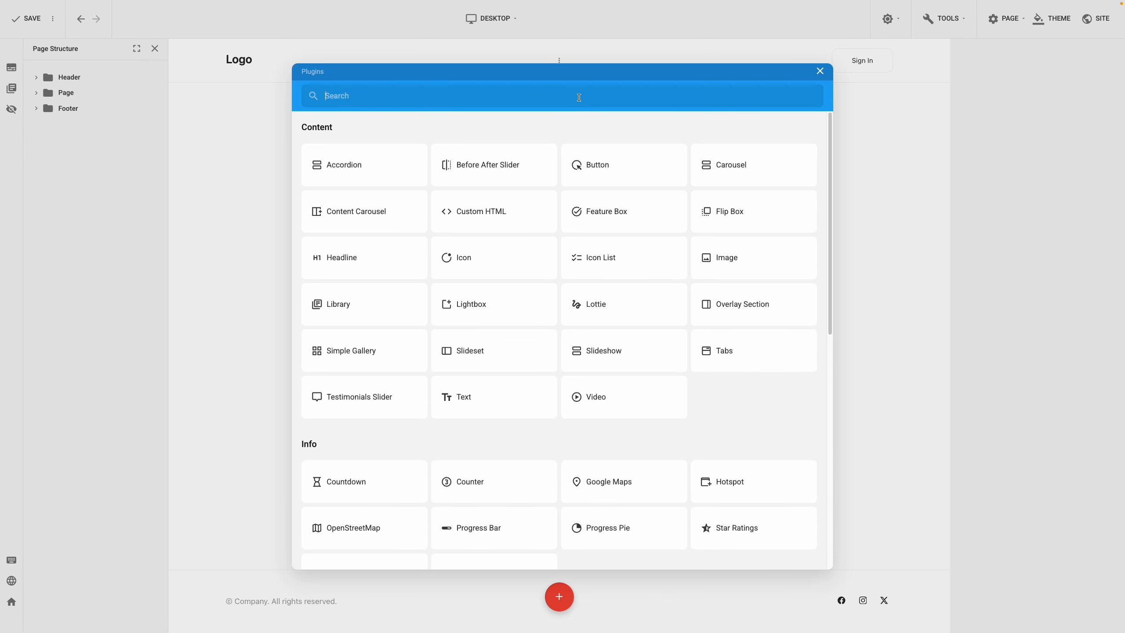
{"action": "type", "text": "Recent"}
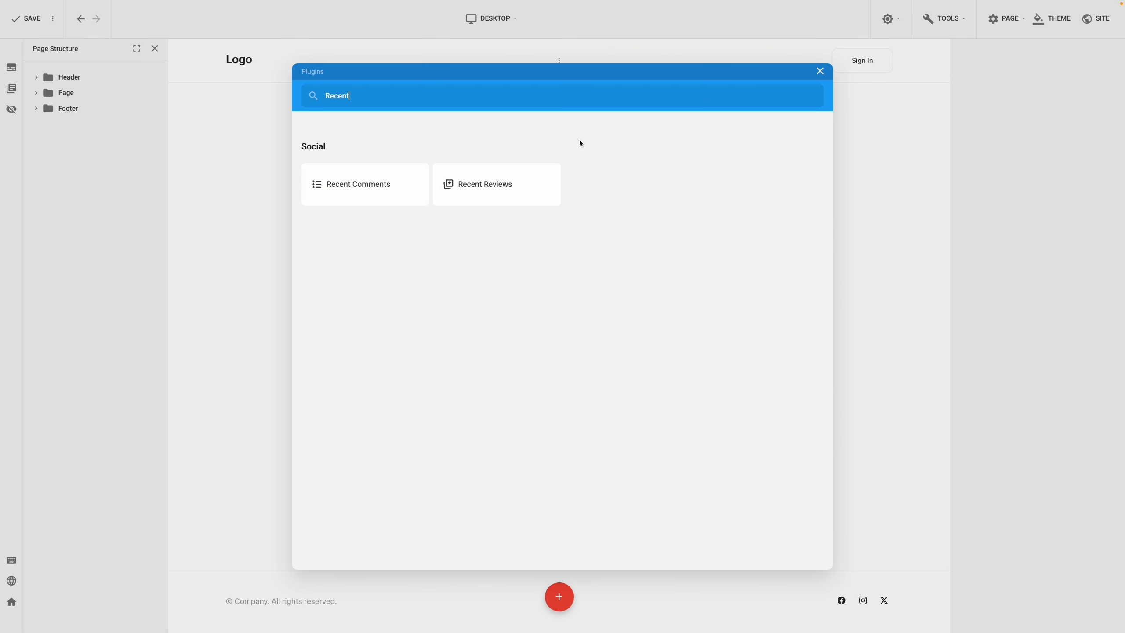
{"action": "left_click", "coordinate": [533, 184]}
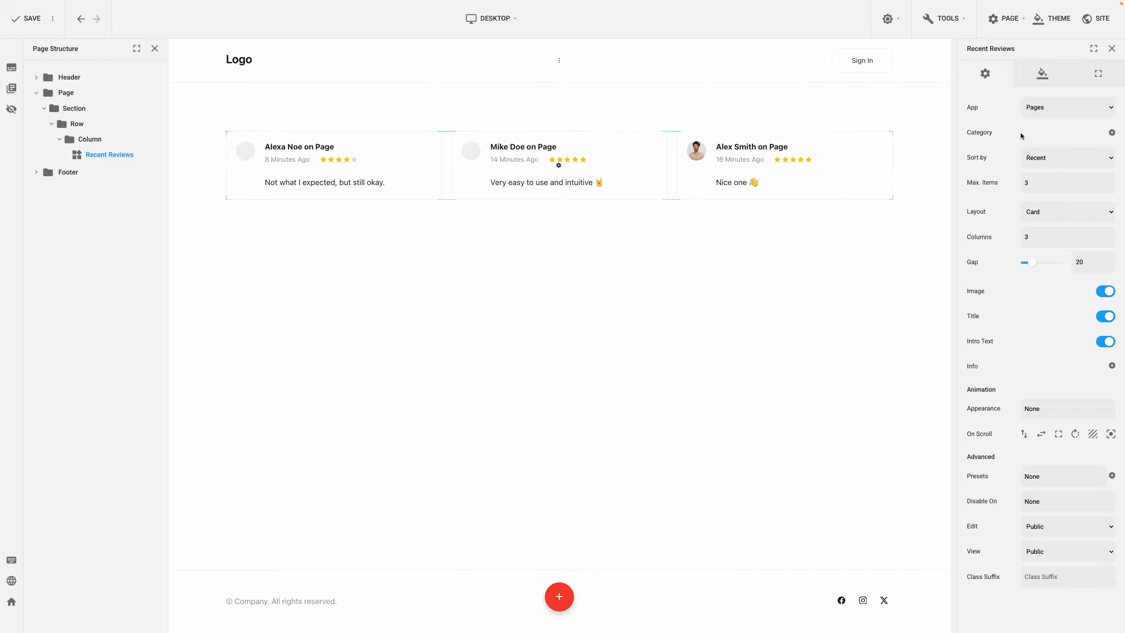
{"action": "left_click", "coordinate": [1049, 160]}
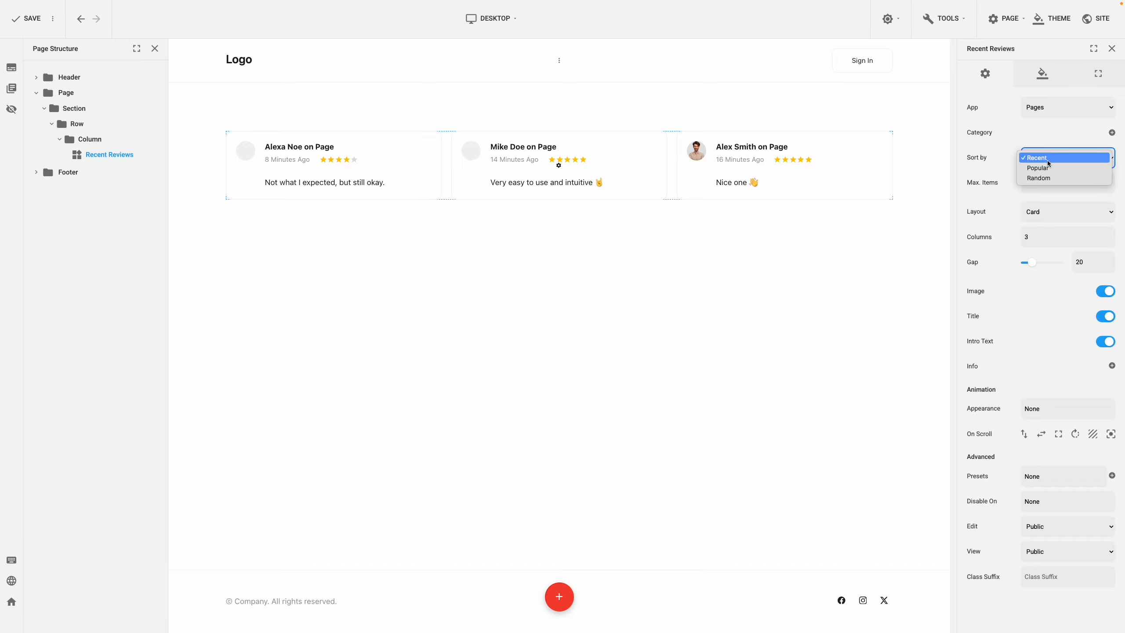
{"action": "left_click", "coordinate": [1047, 168]}
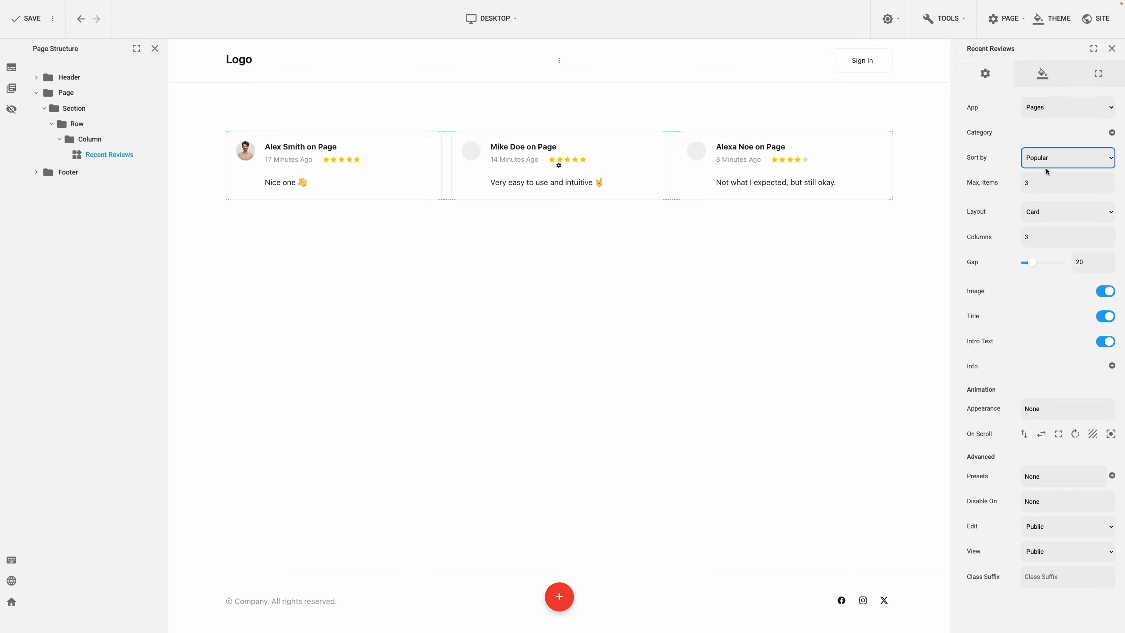
Step: Try the List layout and hidden Image and Title in Recent Reviews, restoring the Card layout and both elements
{"action": "left_click", "coordinate": [1059, 215]}
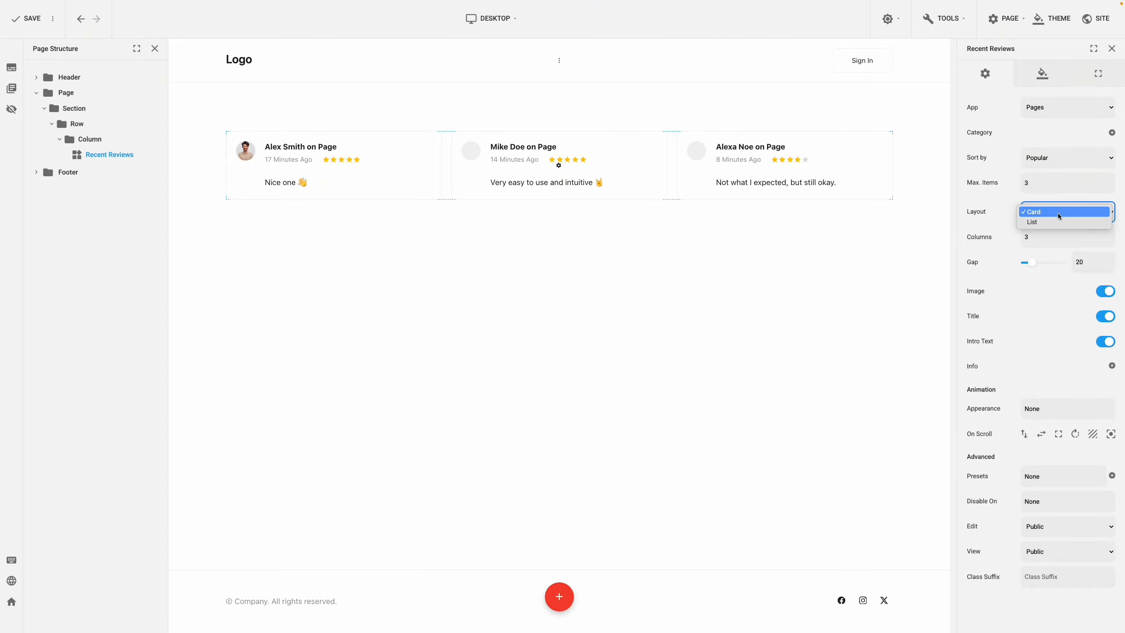
{"action": "left_click", "coordinate": [1059, 222]}
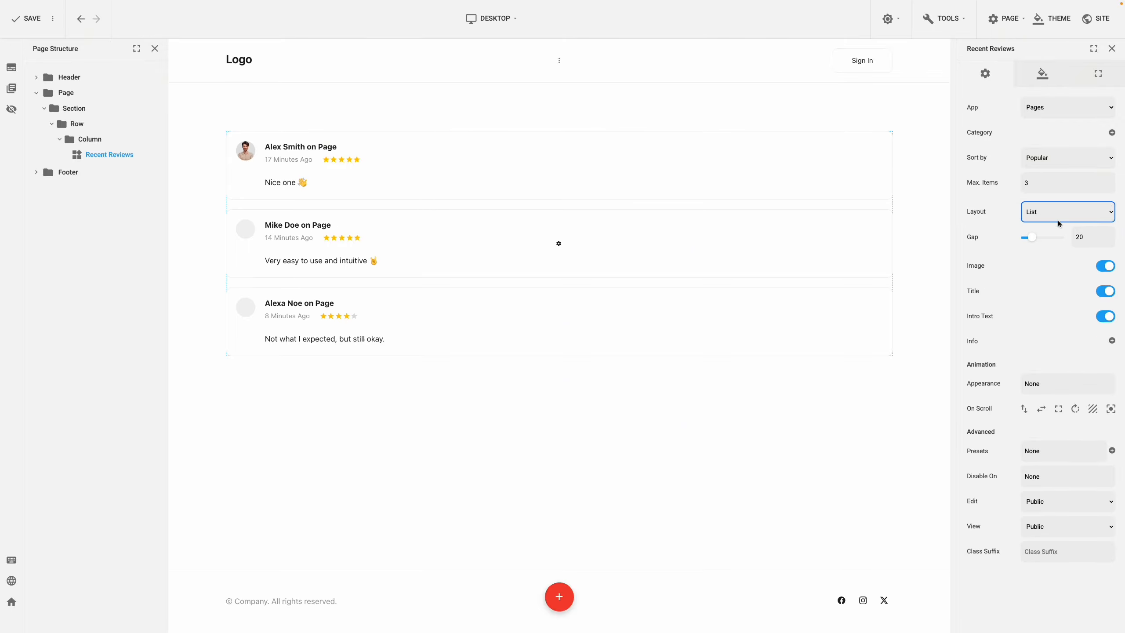
{"action": "left_click", "coordinate": [1059, 217]}
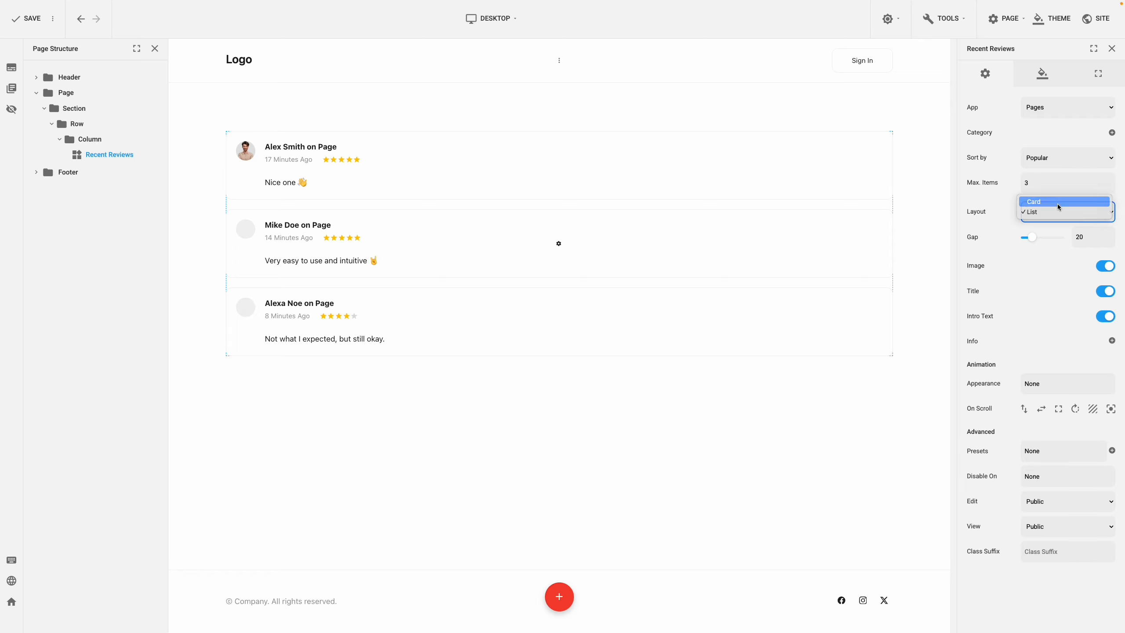
{"action": "left_click", "coordinate": [1058, 204]}
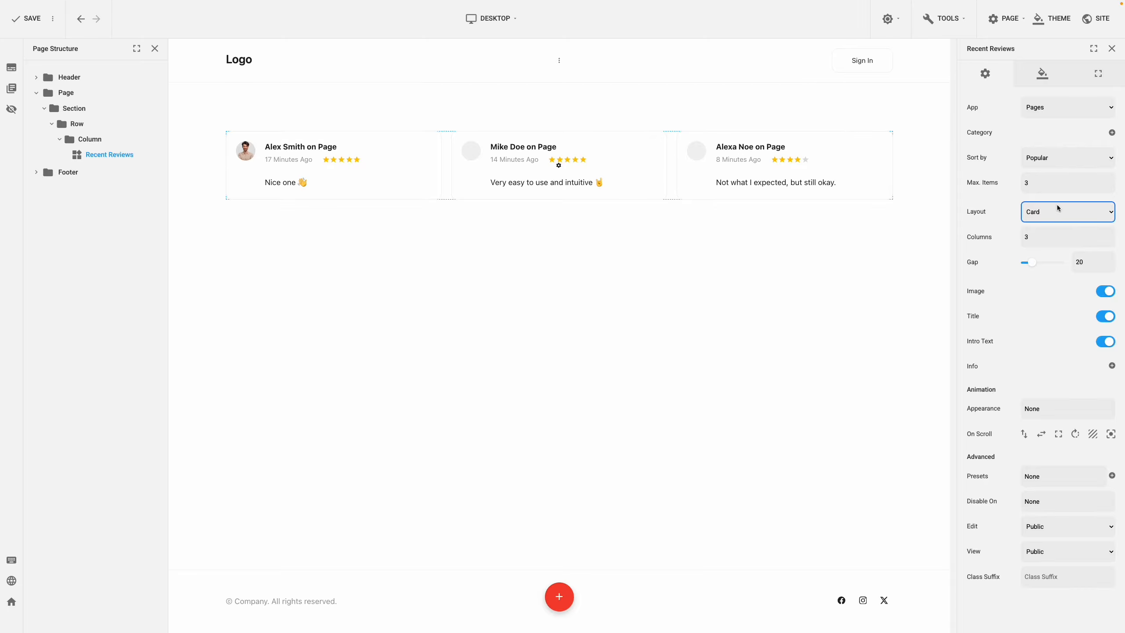
{"action": "left_click", "coordinate": [1102, 293]}
{"action": "left_click", "coordinate": [1103, 292]}
{"action": "left_click", "coordinate": [1107, 317]}
{"action": "left_click", "coordinate": [1110, 318]}
Step: Look through the styleable design elements and the layout options of the Recent Reviews plugin
{"action": "left_click", "coordinate": [1050, 75]}
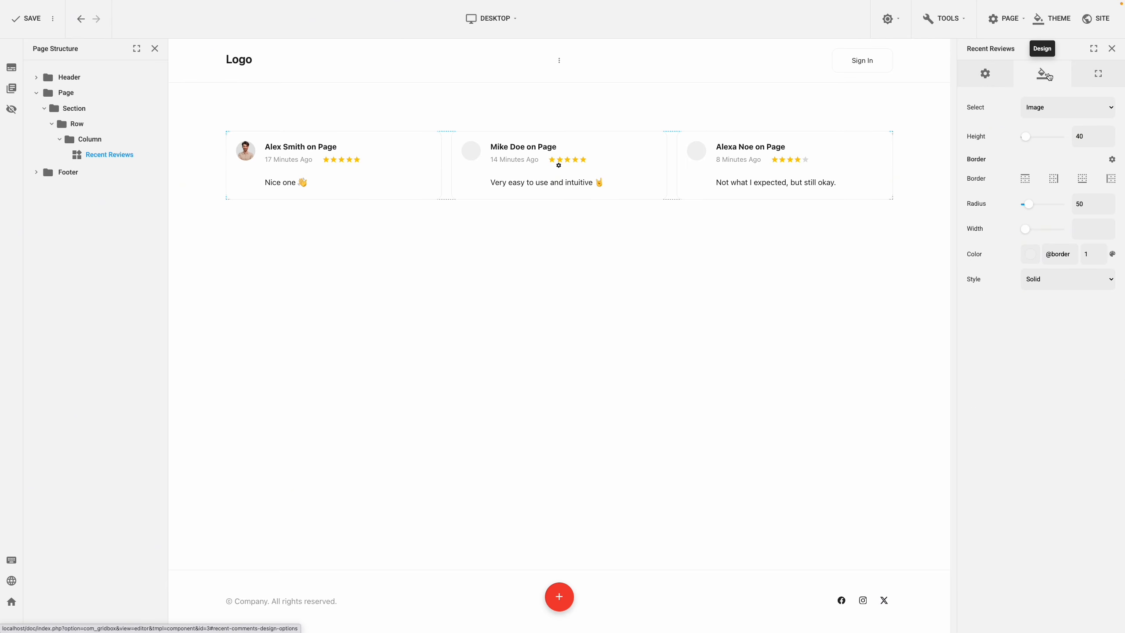
{"action": "left_click", "coordinate": [1065, 105]}
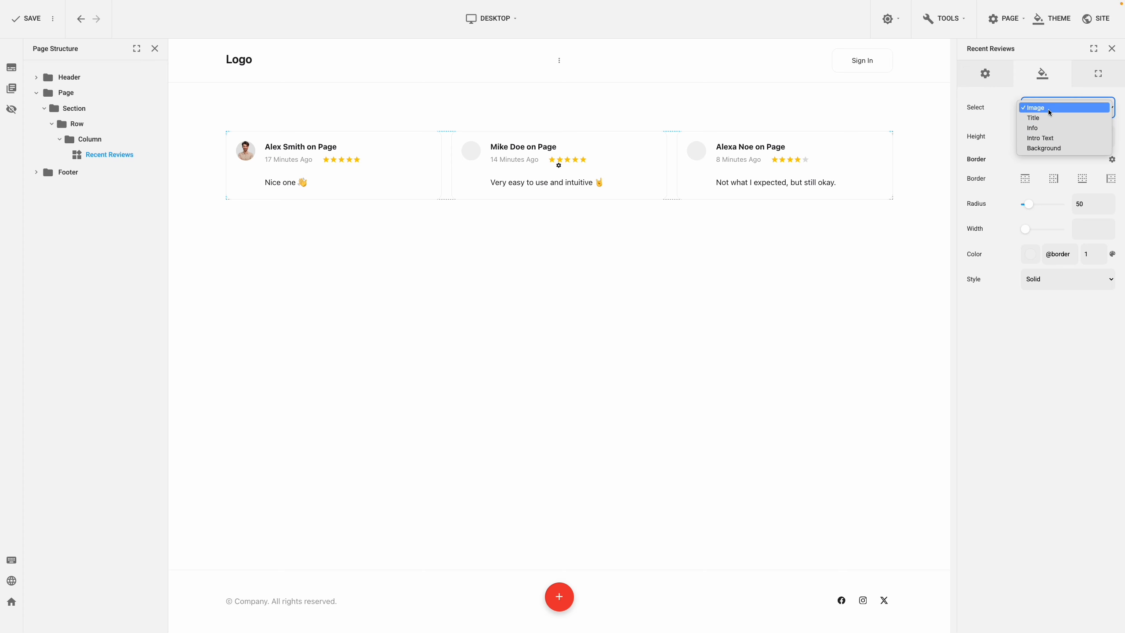
{"action": "left_click", "coordinate": [1043, 95]}
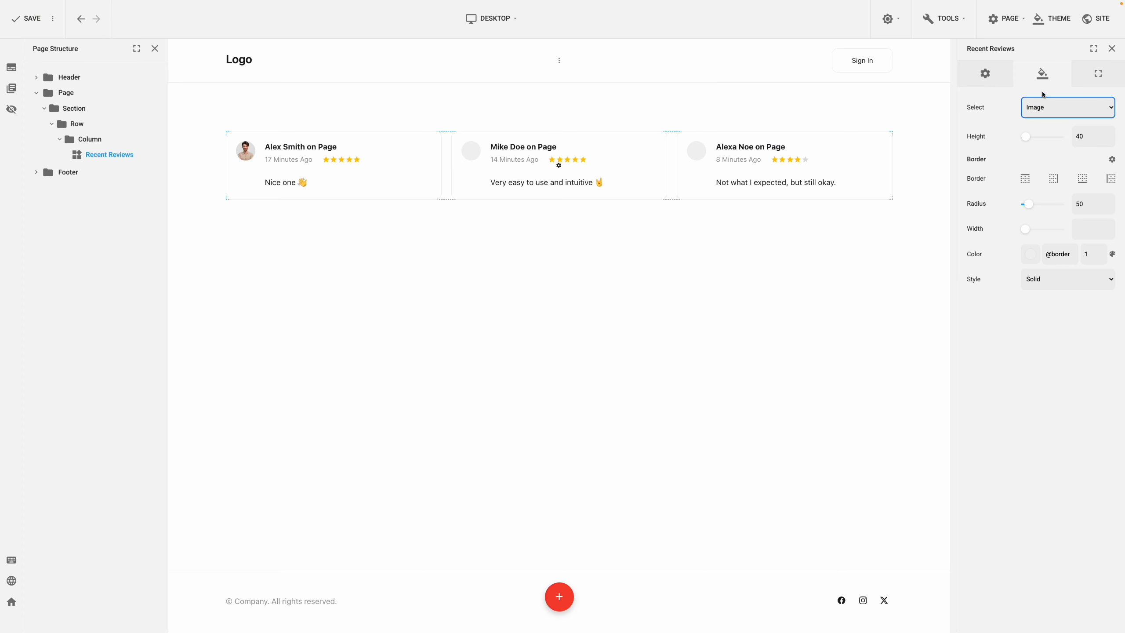
{"action": "left_click", "coordinate": [1088, 83]}
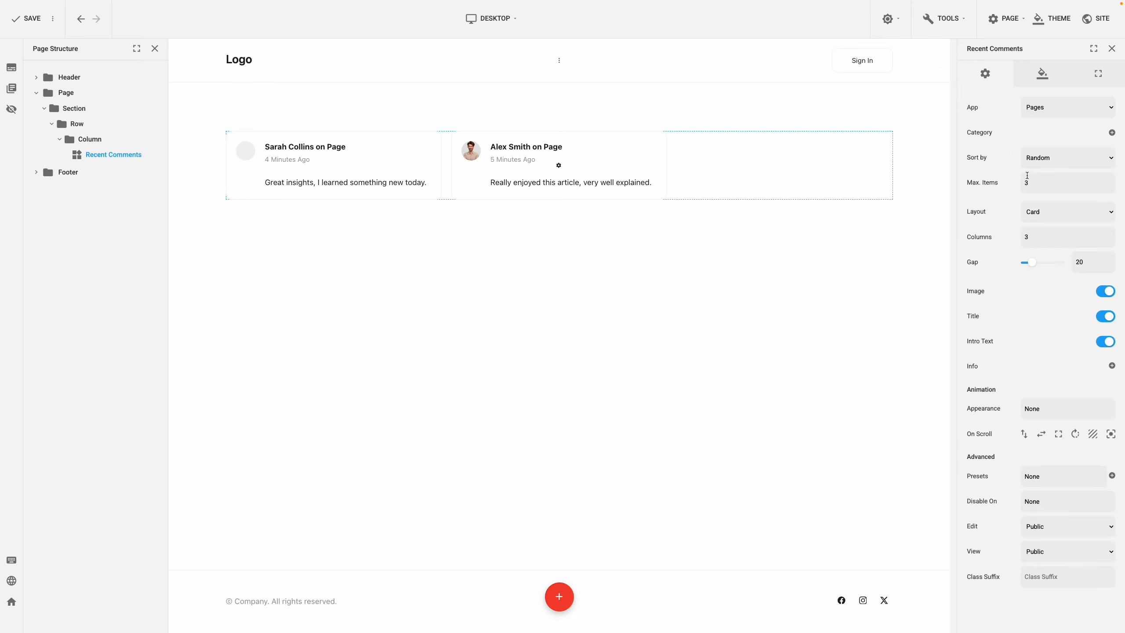
Step: Try the List layout for the Recent Comments plugin and return it to Card
{"action": "left_click", "coordinate": [1047, 212]}
{"action": "left_click", "coordinate": [1048, 222]}
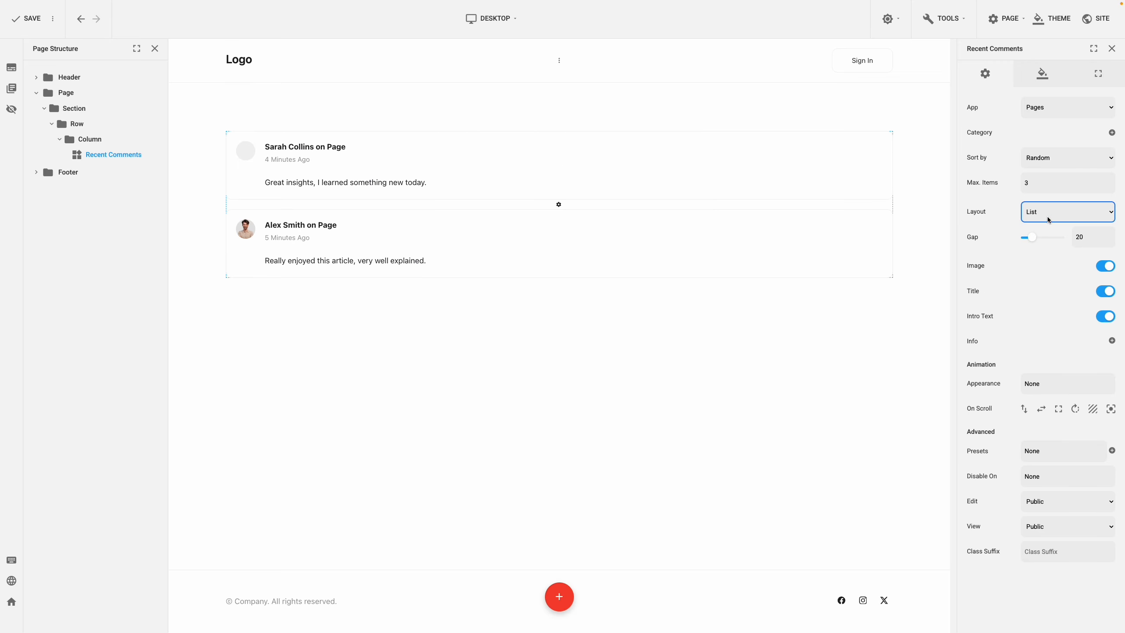
{"action": "left_click", "coordinate": [1048, 215]}
{"action": "left_click", "coordinate": [1048, 205]}
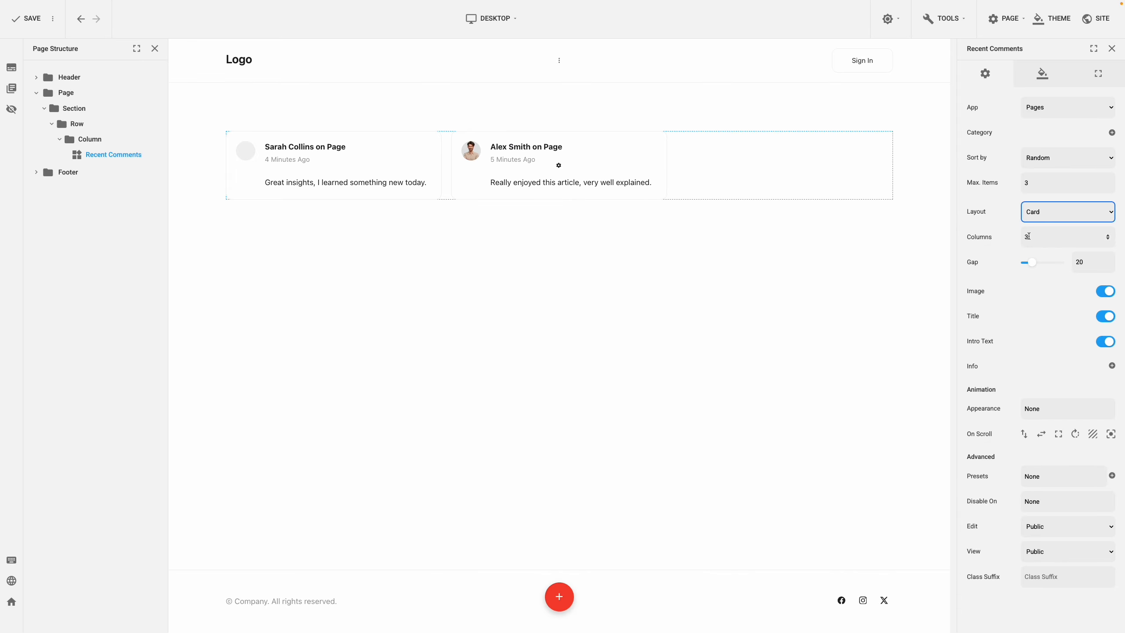
Step: Try 2 and 4 columns for the Recent Comments cards, and return to 3 columns
{"action": "left_click_drag", "start_coordinate": [1032, 237], "coordinate": [1018, 239]}
{"action": "type", "text": "2"}
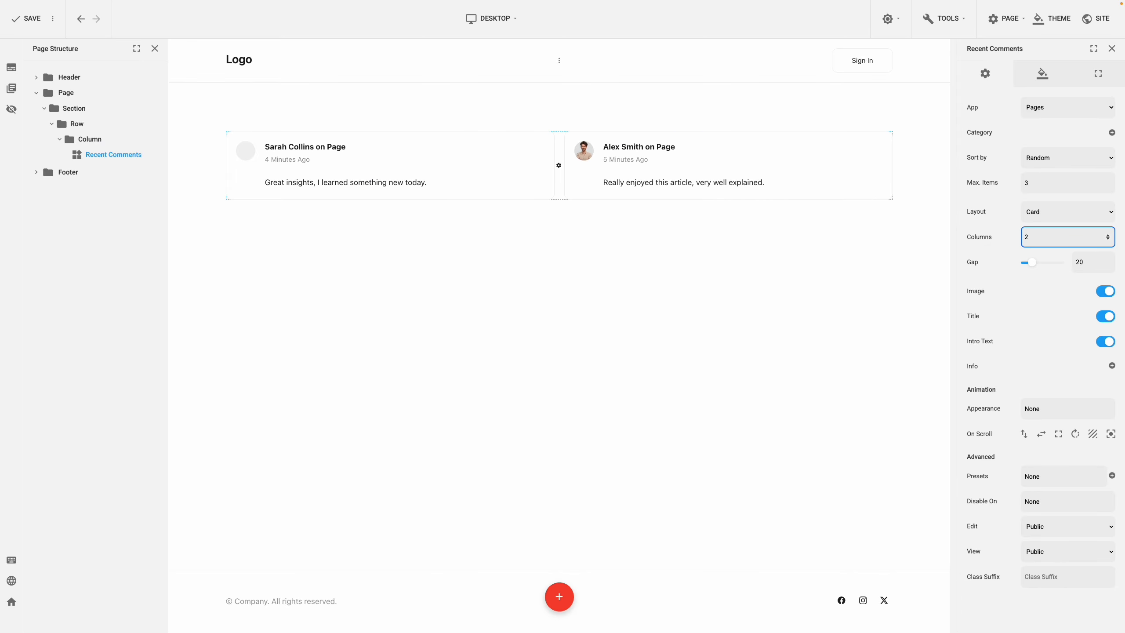
{"action": "key", "text": "BackSpace"}
{"action": "type", "text": "4"}
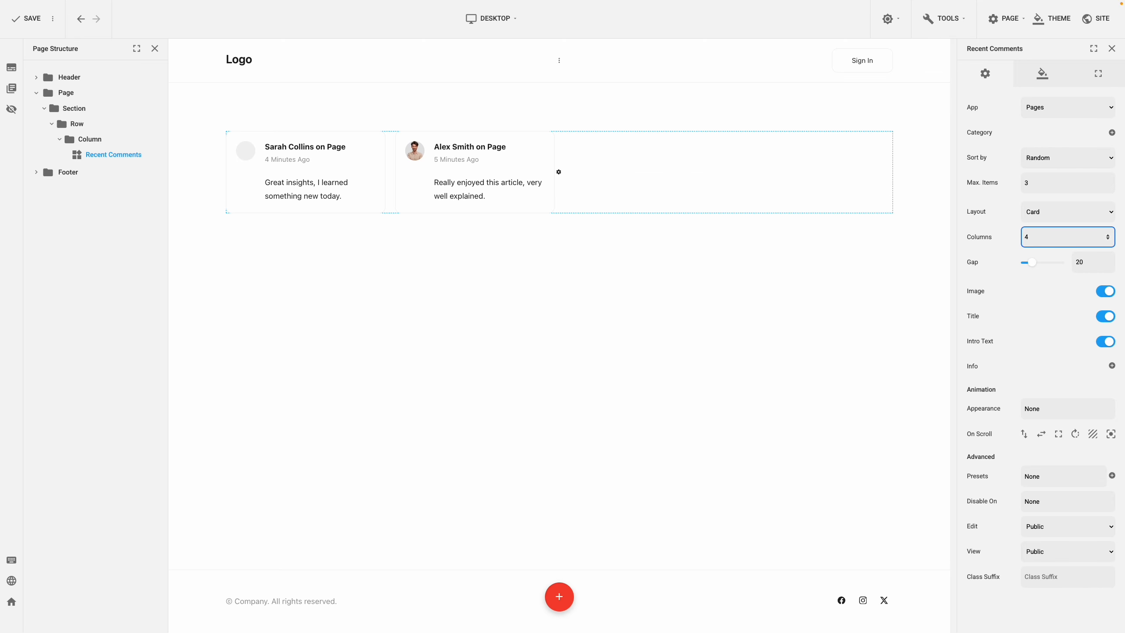
{"action": "key", "text": "BackSpace"}
{"action": "type", "text": "3"}
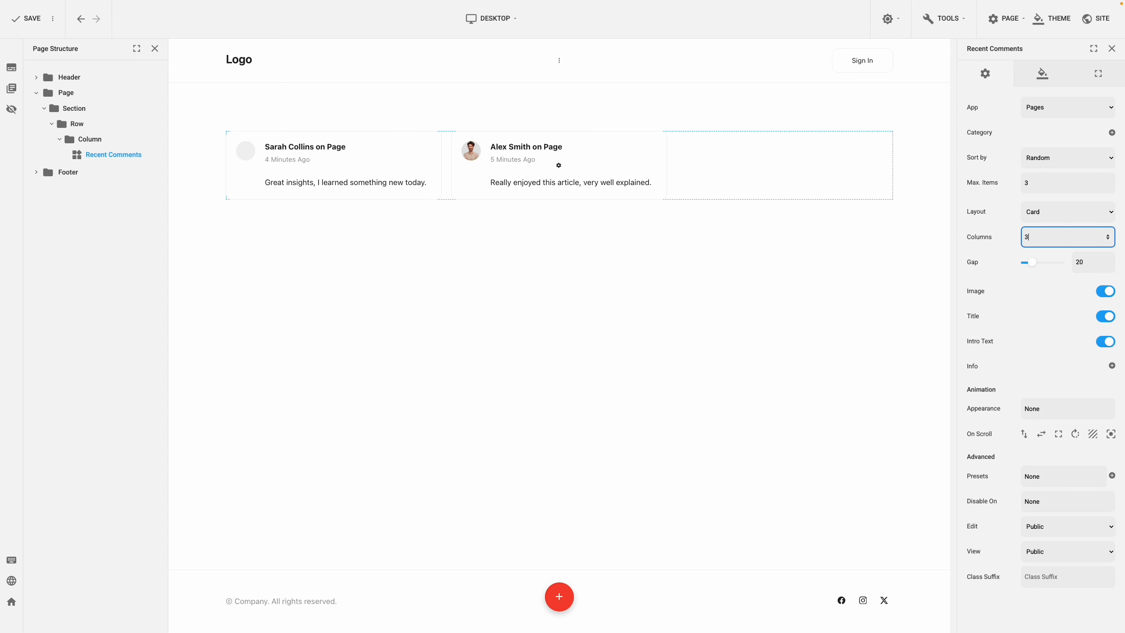
{"action": "left_click", "coordinate": [1010, 239]}
Step: Look through the styleable design elements and the layout options of the Recent Comments plugin
{"action": "left_click", "coordinate": [1048, 82]}
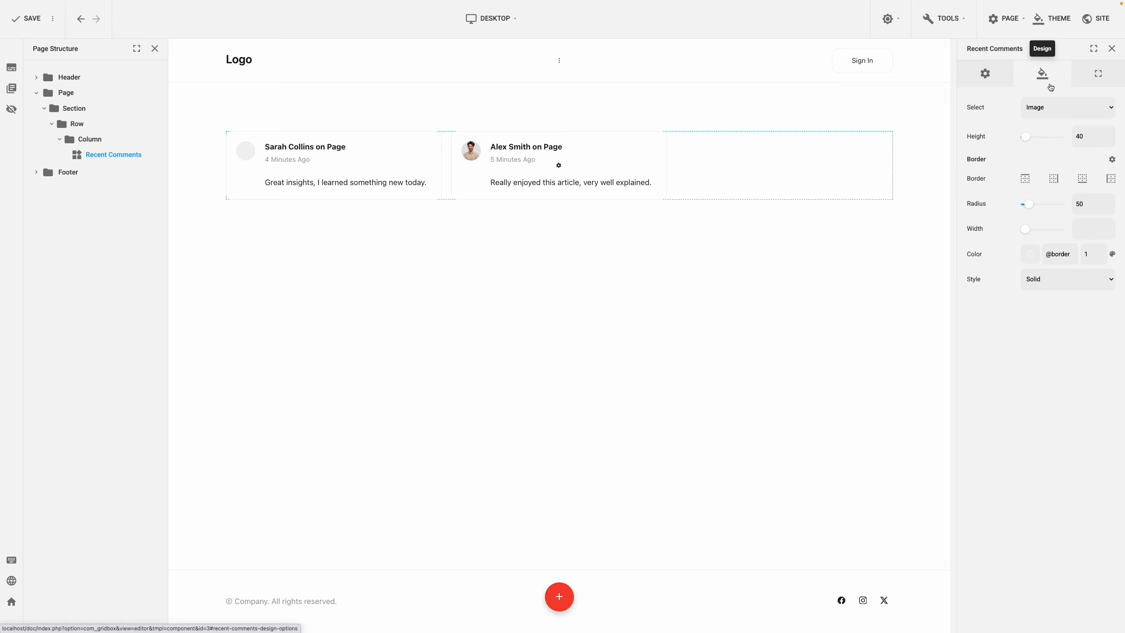
{"action": "left_click", "coordinate": [1059, 108]}
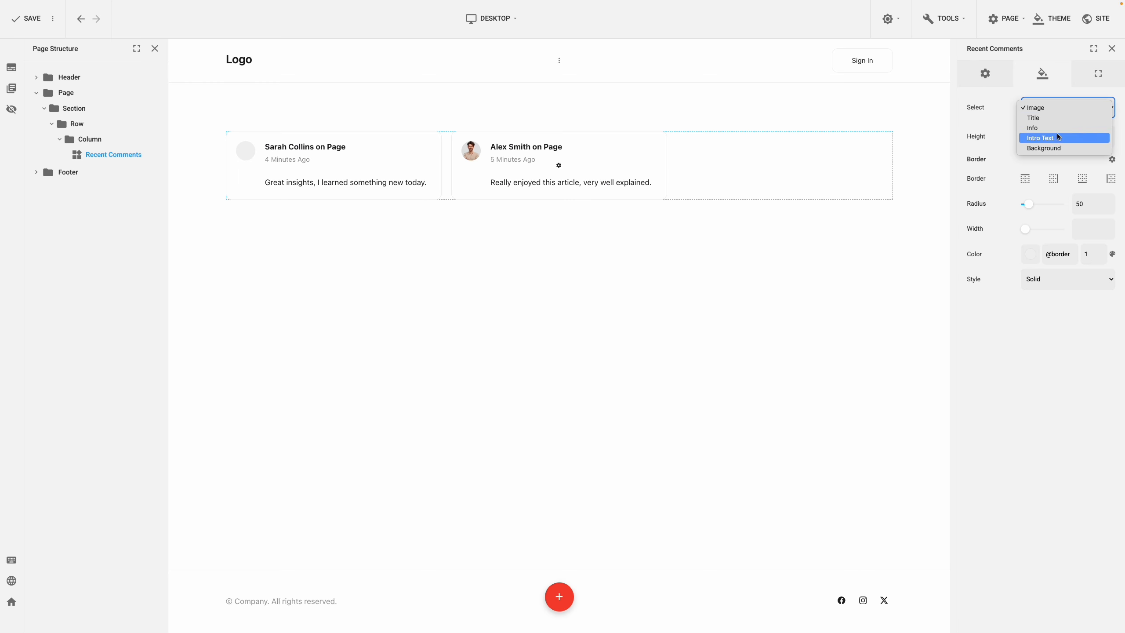
{"action": "left_click", "coordinate": [1051, 86]}
{"action": "left_click", "coordinate": [1096, 84]}
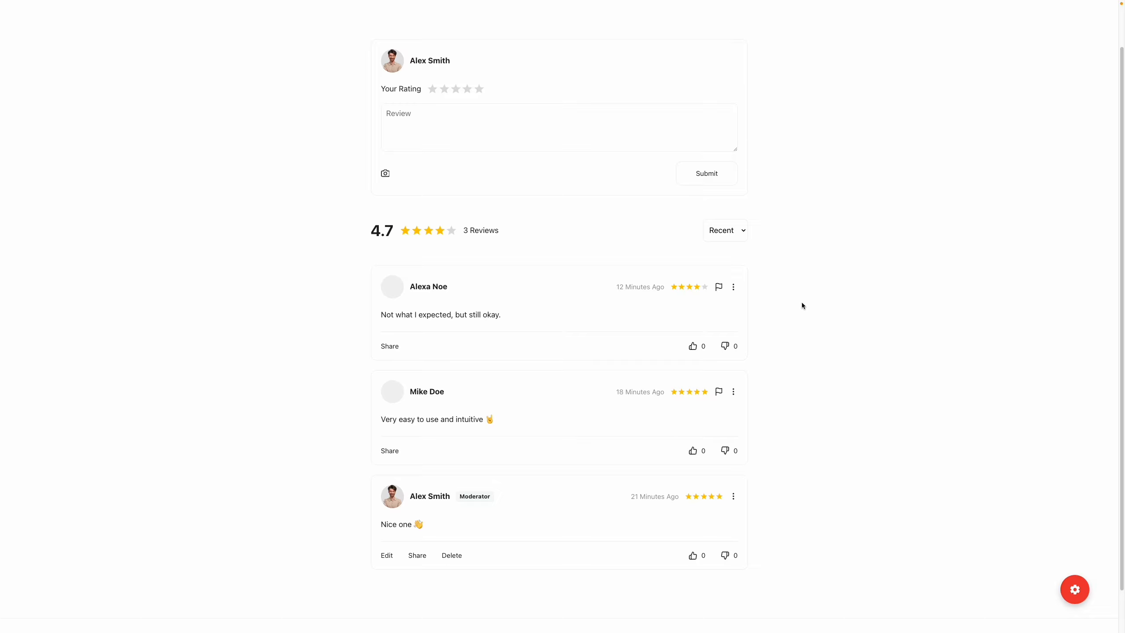
Step: Give a thumbs-up to each of the three reviews on the published page
{"action": "left_click", "coordinate": [692, 346]}
{"action": "left_click", "coordinate": [693, 451]}
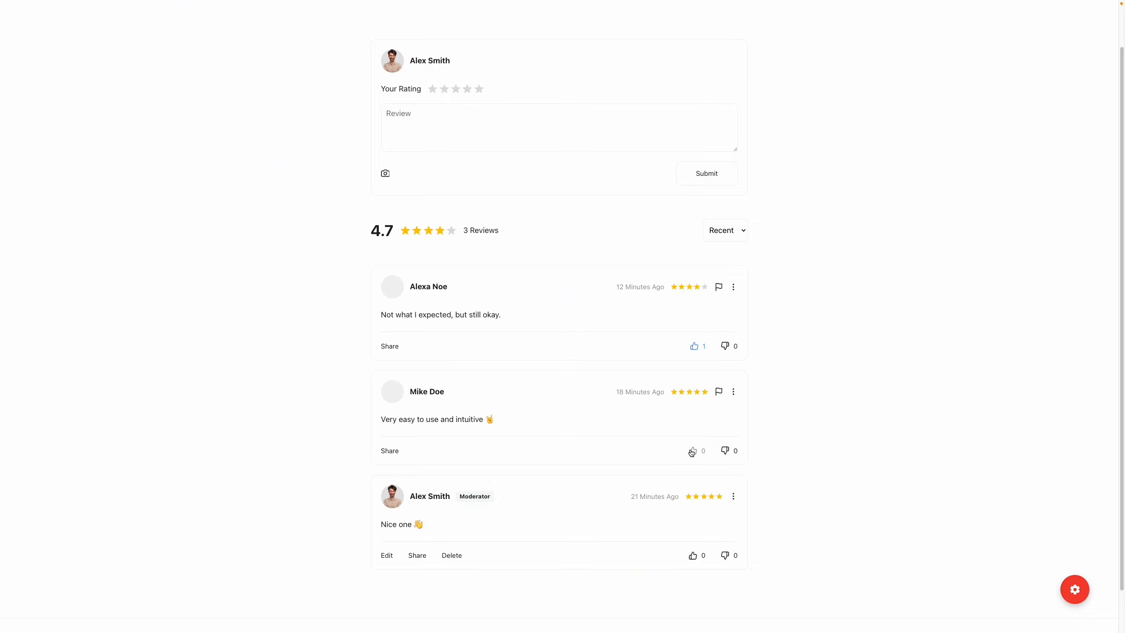
{"action": "left_click", "coordinate": [693, 555]}
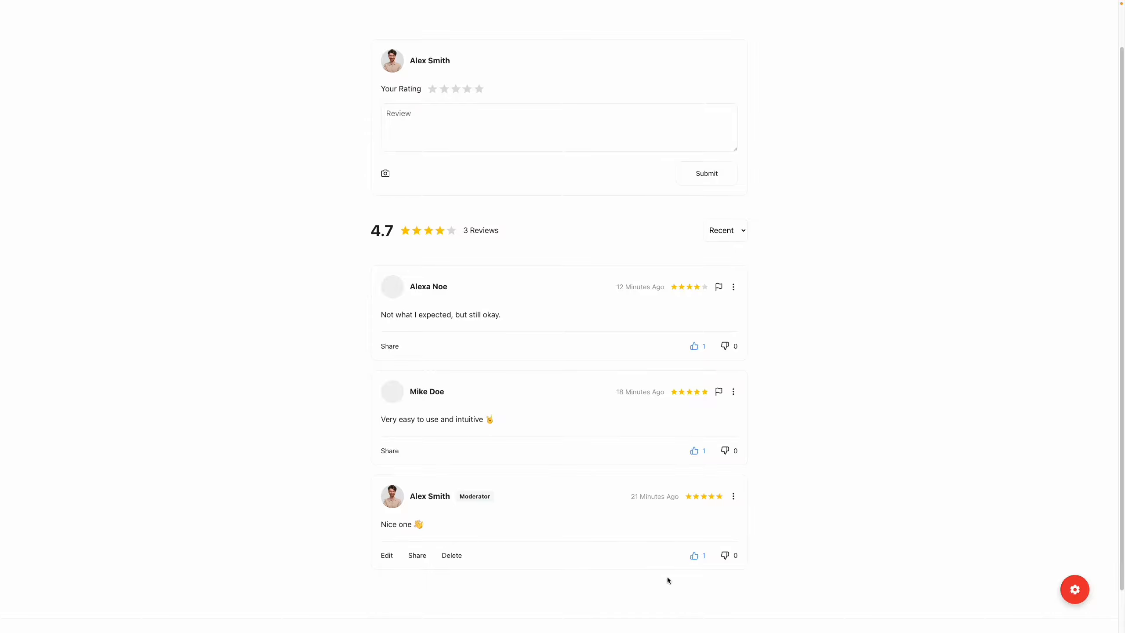